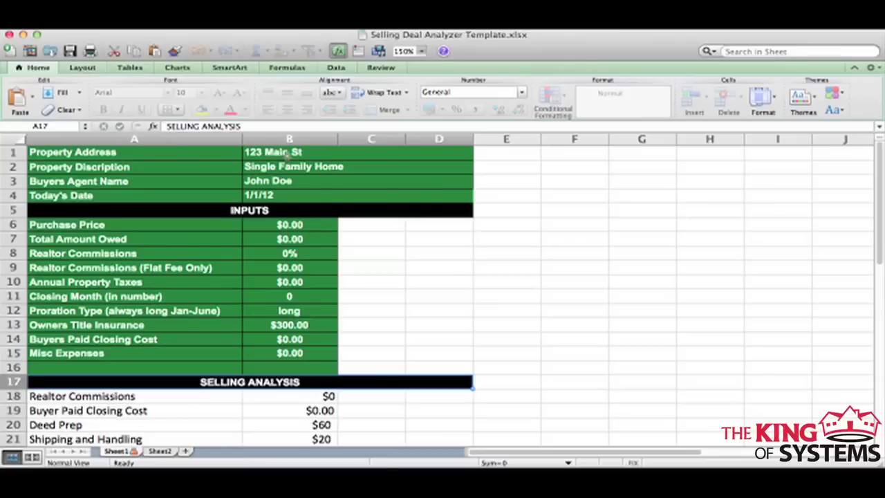
- Replace the old buyer's agent name in B3 with the new agent's name
{"action": "left_click", "coordinate": [286, 154]}
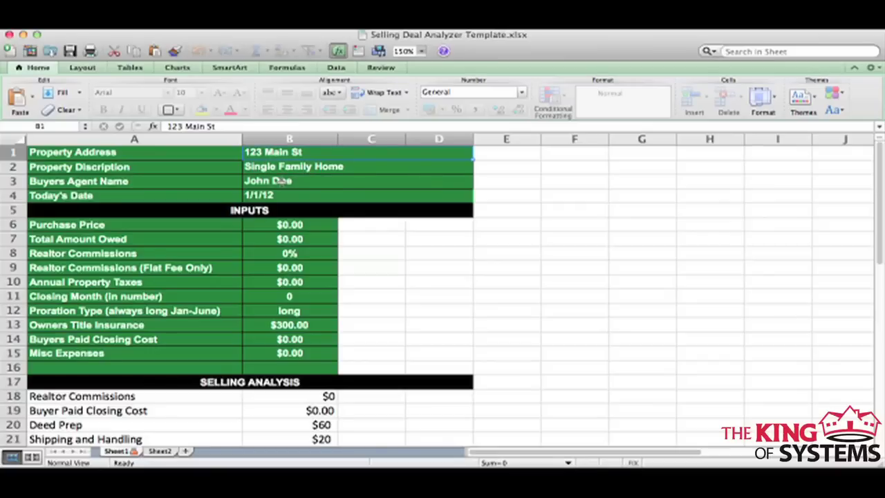
{"action": "left_click", "coordinate": [282, 181]}
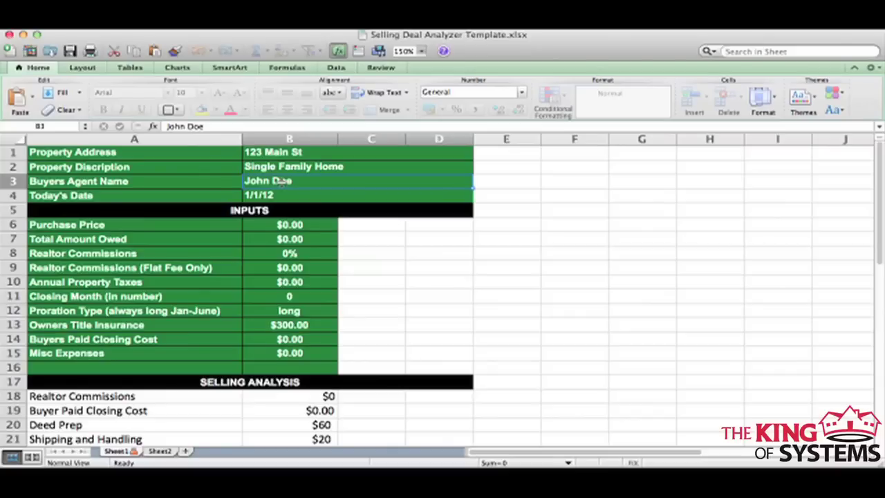
{"action": "double_click", "coordinate": [282, 180]}
{"action": "key", "text": "BackSpace"}
{"action": "key", "text": "BackSpace"}
{"action": "key", "text": "BackSpace"}
{"action": "key", "text": "BackSpace"}
{"action": "key", "text": "BackSpace"}
{"action": "key", "text": "BackSpace"}
{"action": "key", "text": "BackSpace"}
{"action": "key", "text": "BackSpace"}
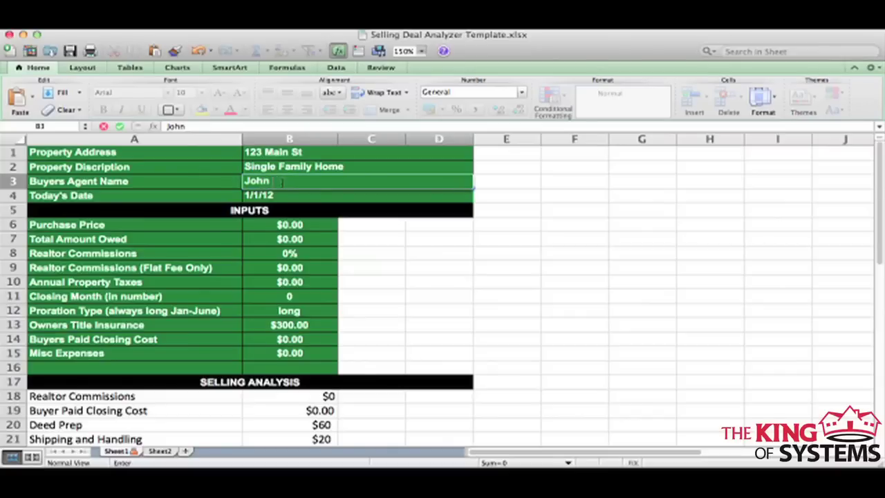
{"action": "type", "text": "Dougg"}
{"action": "type", "text": "s"}
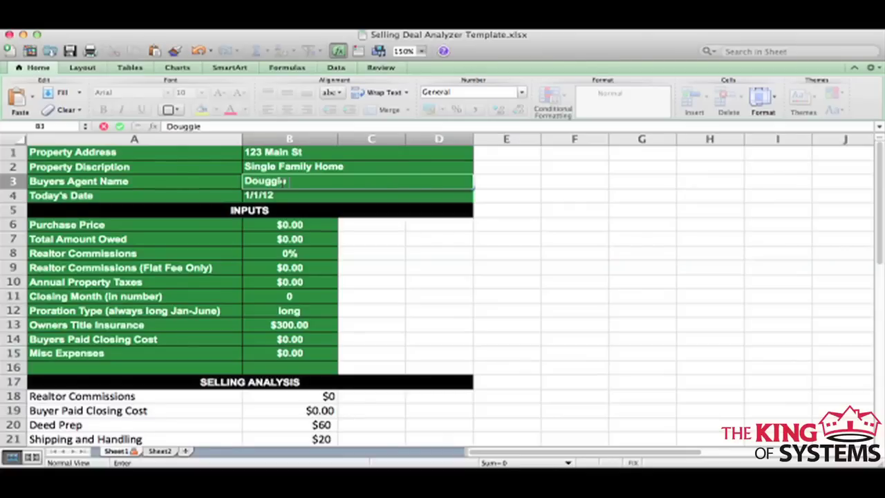
{"action": "key", "text": "BackSpace"}
{"action": "key", "text": "BackSpace"}
{"action": "key", "text": "BackSpace"}
{"action": "type", "text": "ggie Fresh"}
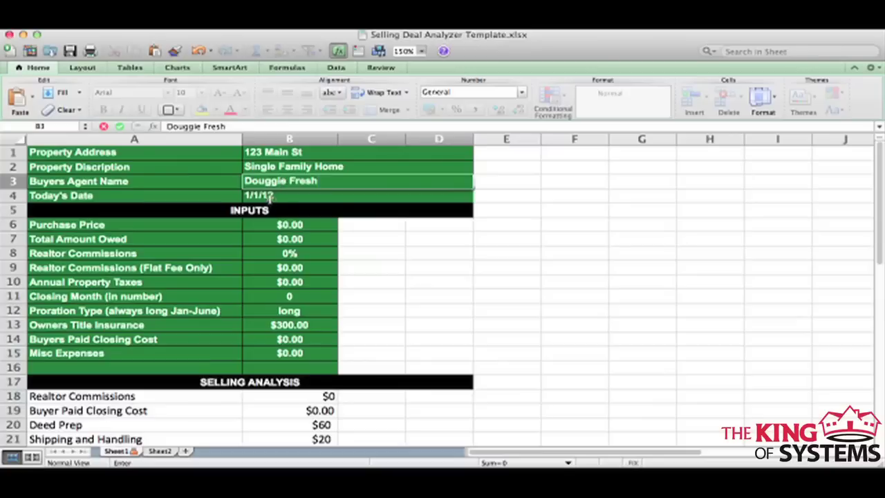
- Enter 2/31/13 as Today's Date in B4
{"action": "left_click", "coordinate": [268, 197]}
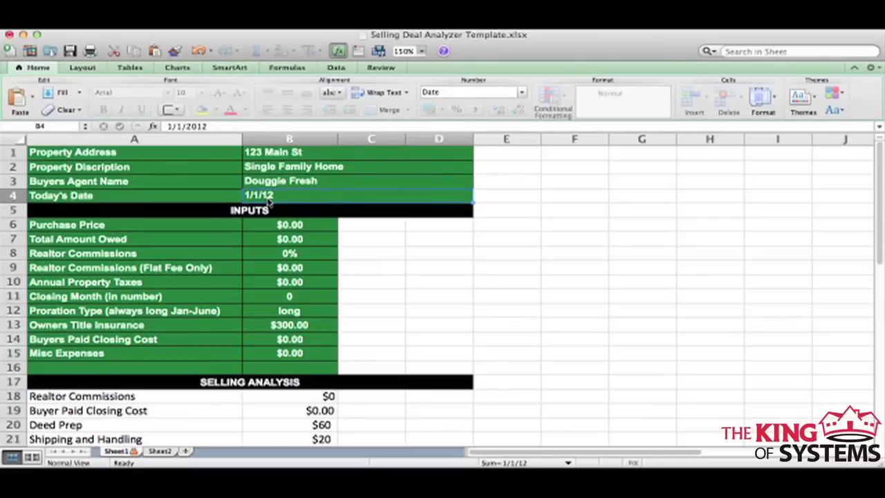
{"action": "type", "text": "2"}
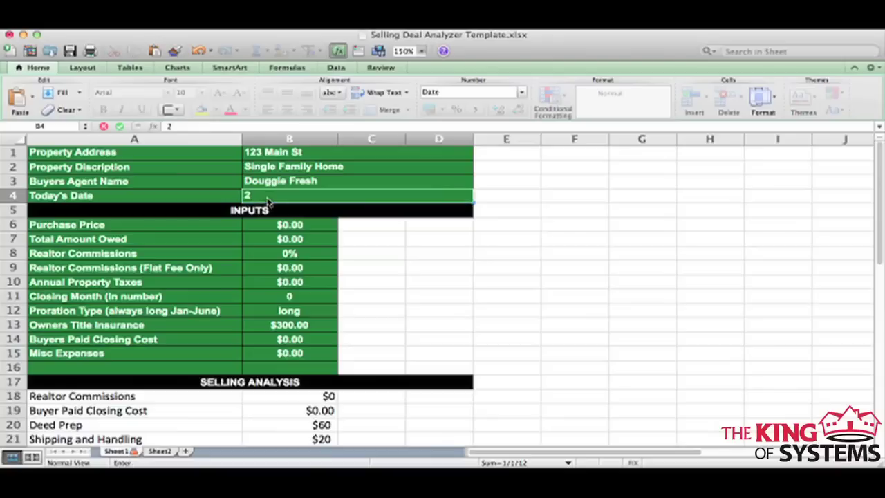
{"action": "type", "text": "/31/13"}
{"action": "left_click", "coordinate": [304, 227]}
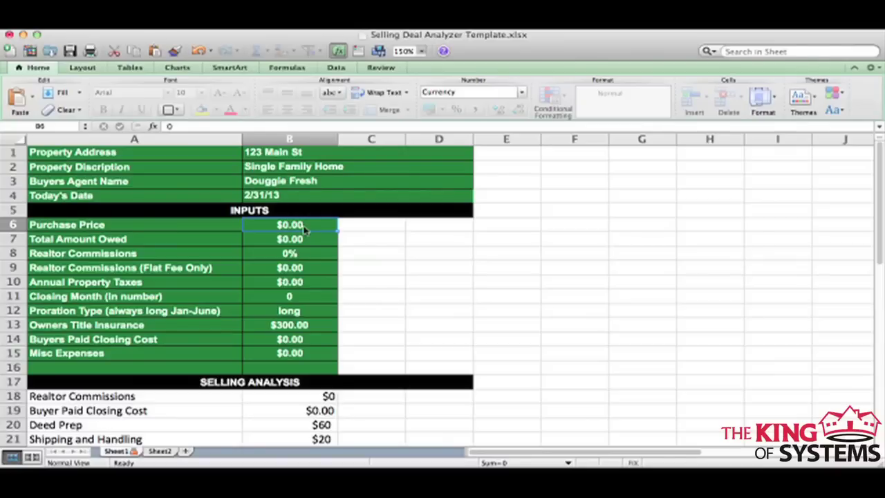
- Enter 112000 in B6 as the purchase price and 84,000 in B7 as total amount owed
{"action": "type", "text": "112000"}
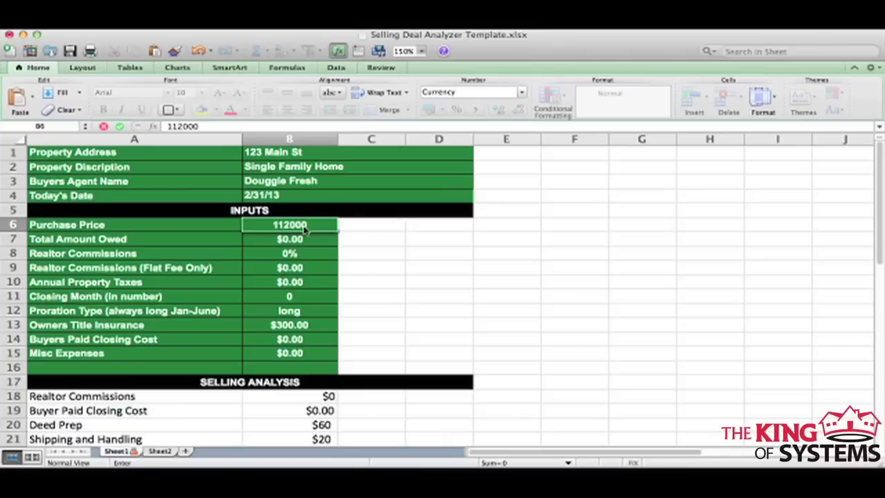
{"action": "key", "text": "Return"}
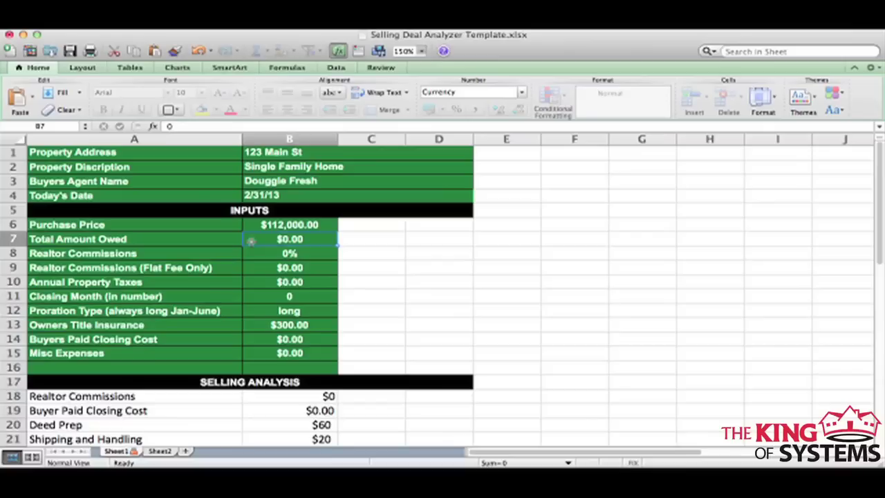
{"action": "type", "text": "84,00"}
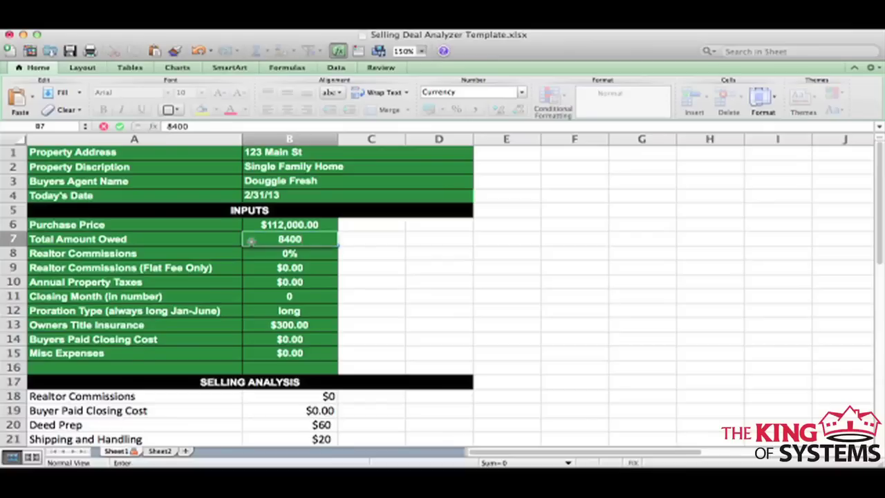
{"action": "type", "text": "0"}
{"action": "key", "text": "Return"}
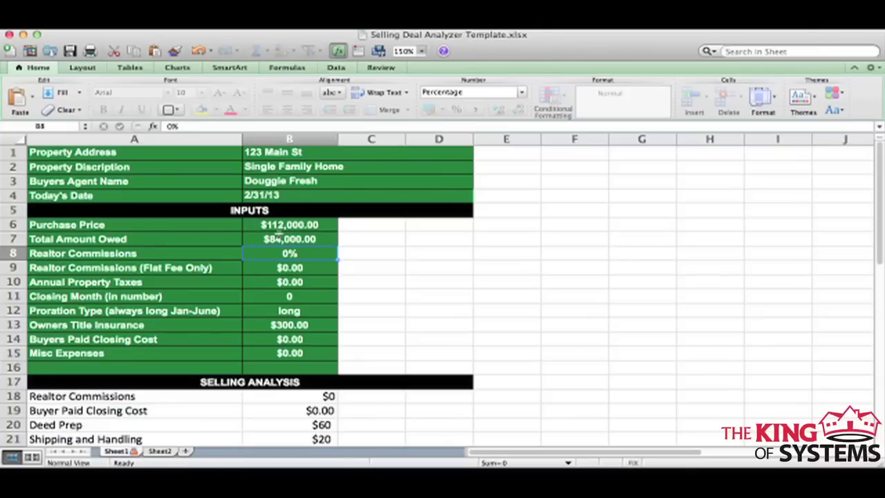
- Enter 3 in B8 for realtor commissions, yielding a $3,360 commission in the Selling Analysis
{"action": "scroll", "coordinate": [289, 320], "scroll_direction": "down", "scroll_amount": 5}
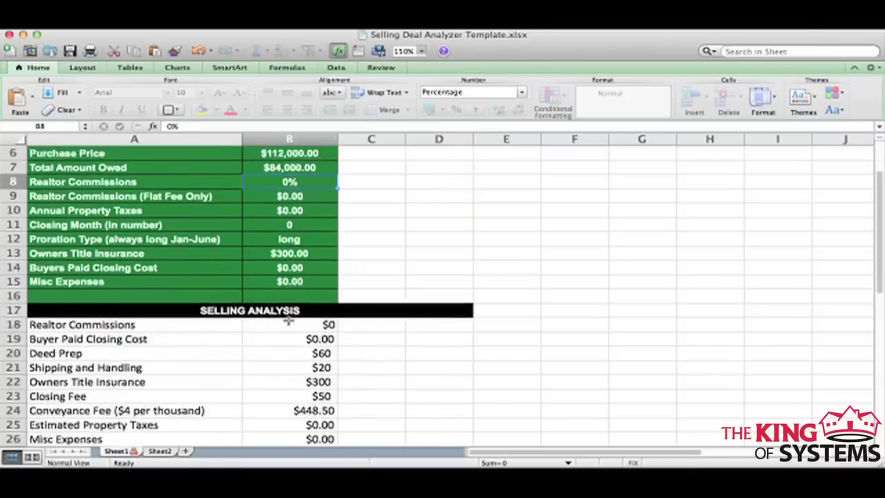
{"action": "scroll", "coordinate": [289, 322], "scroll_direction": "up", "scroll_amount": 5}
{"action": "scroll", "coordinate": [289, 320], "scroll_direction": "up", "scroll_amount": 1}
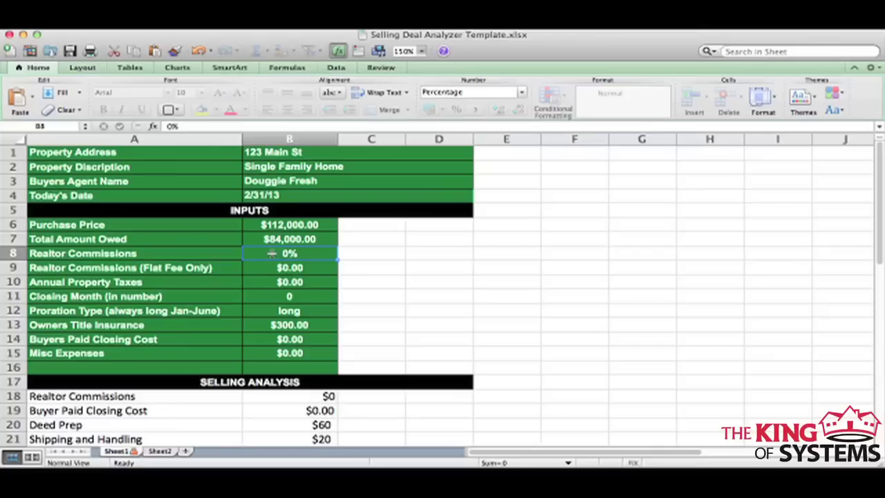
{"action": "type", "text": "3"}
{"action": "key", "text": "Return"}
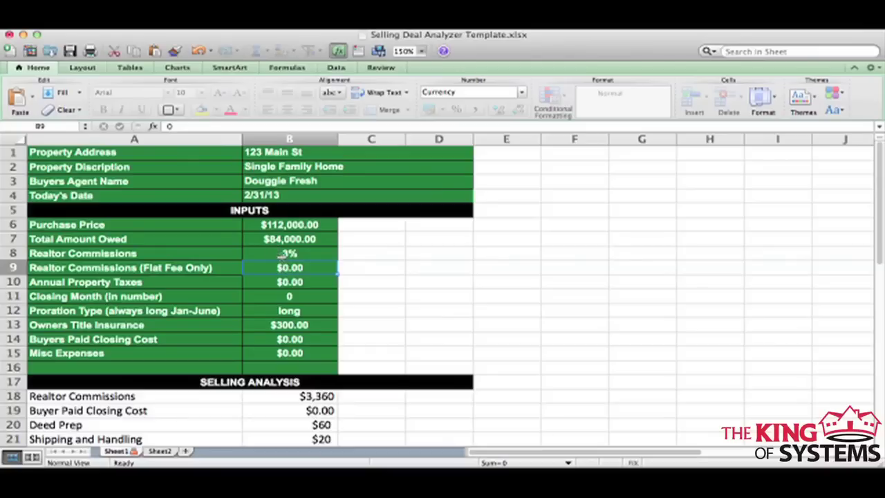
{"action": "left_click", "coordinate": [285, 253]}
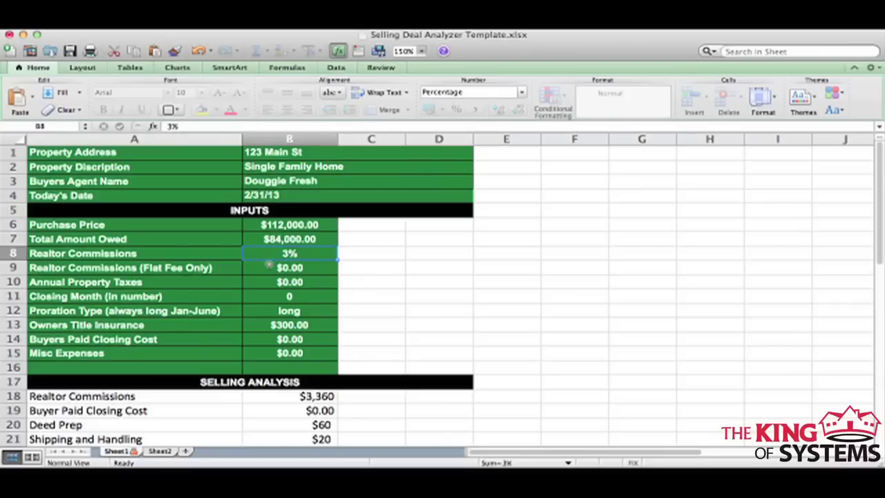
{"action": "type", "text": "0"}
{"action": "key", "text": "Return"}
{"action": "type", "text": "1,25"}
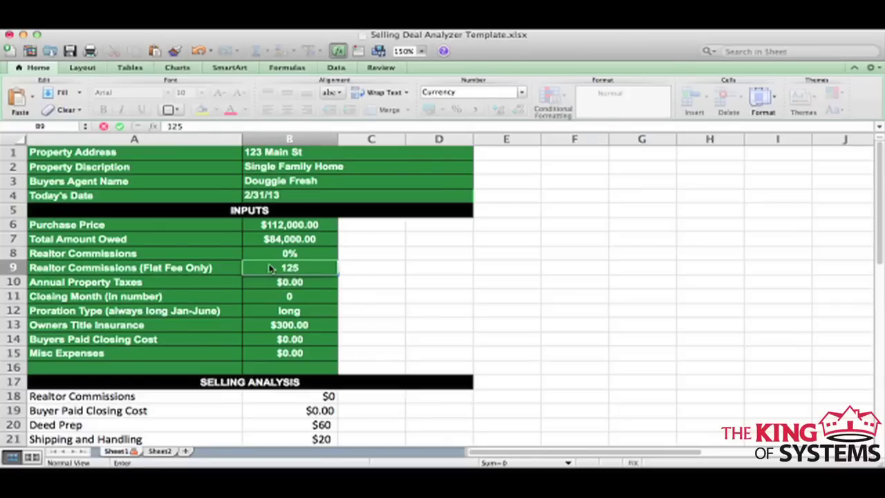
{"action": "type", "text": "0"}
{"action": "key", "text": "Return"}
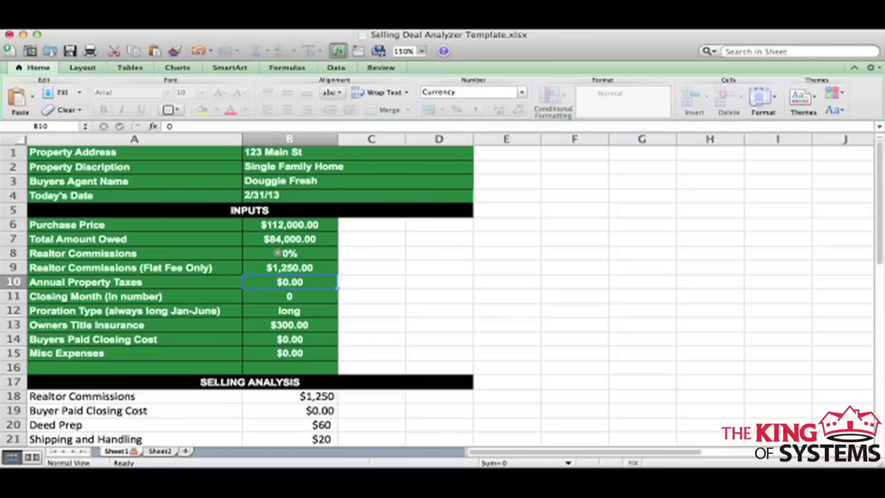
{"action": "left_click", "coordinate": [276, 253]}
{"action": "type", "text": "3"}
{"action": "key", "text": "Return"}
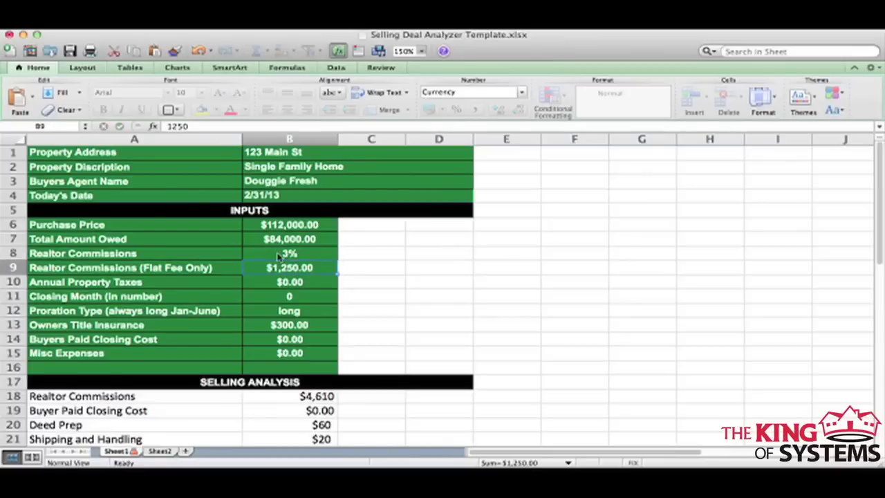
{"action": "type", "text": "0"}
{"action": "key", "text": "Return"}
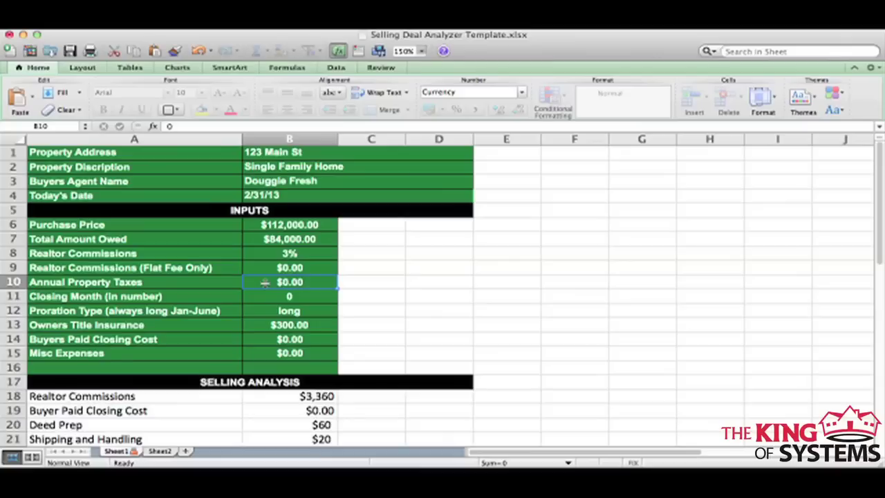
- Enter 1500 in B10 as the Annual Property Taxes
{"action": "type", "text": "1500"}
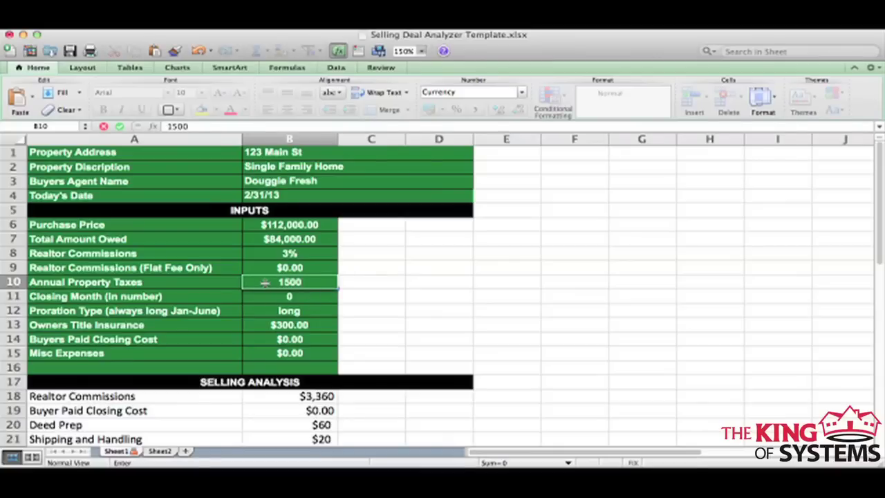
{"action": "key", "text": "Return"}
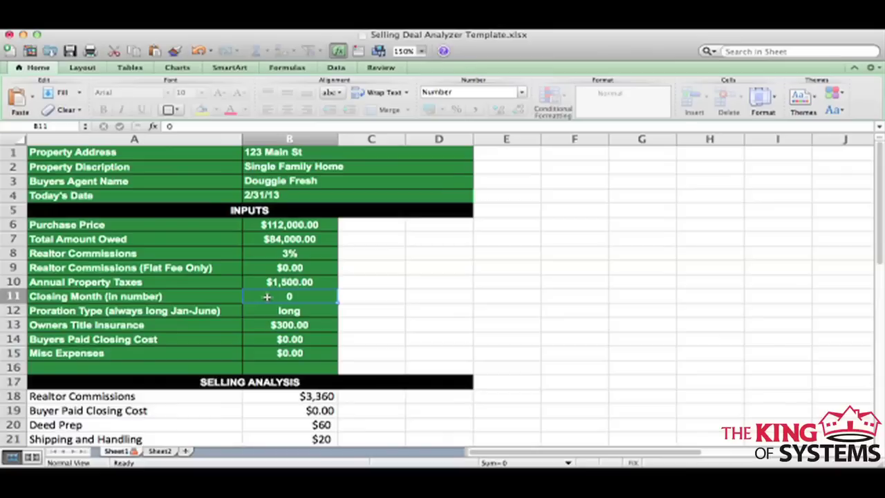
- Enter 3 in B11 as the Closing Month
{"action": "type", "text": "3"}
{"action": "key", "text": "Return"}
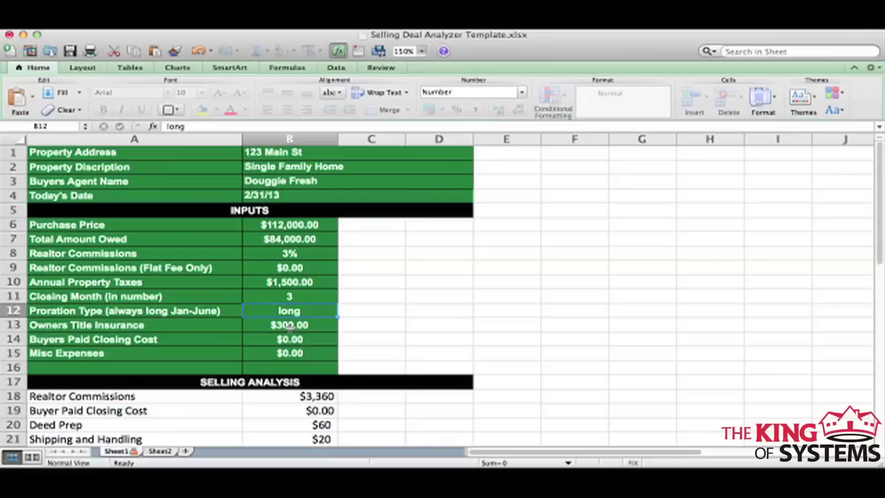
- Set Owners Title Insurance in B13 to $300.00
{"action": "left_click", "coordinate": [289, 325]}
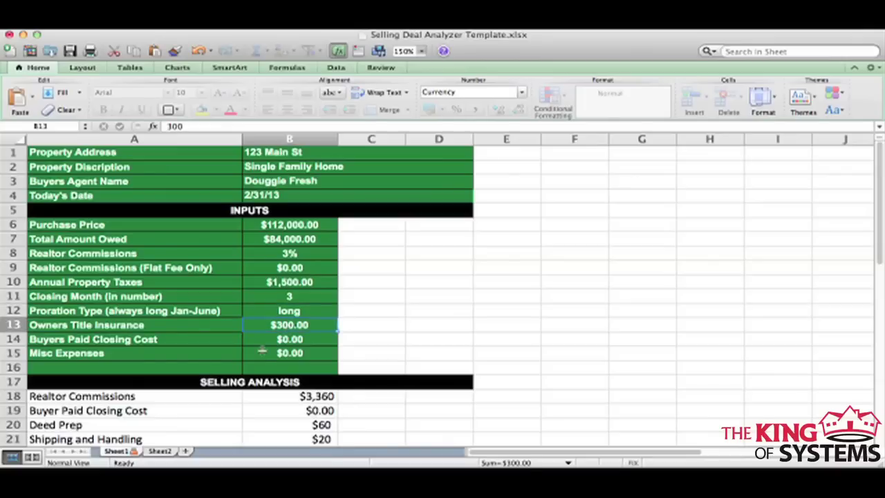
{"action": "type", "text": "0"}
{"action": "key", "text": "Return"}
{"action": "key", "text": "Up"}
{"action": "key", "text": "Up"}
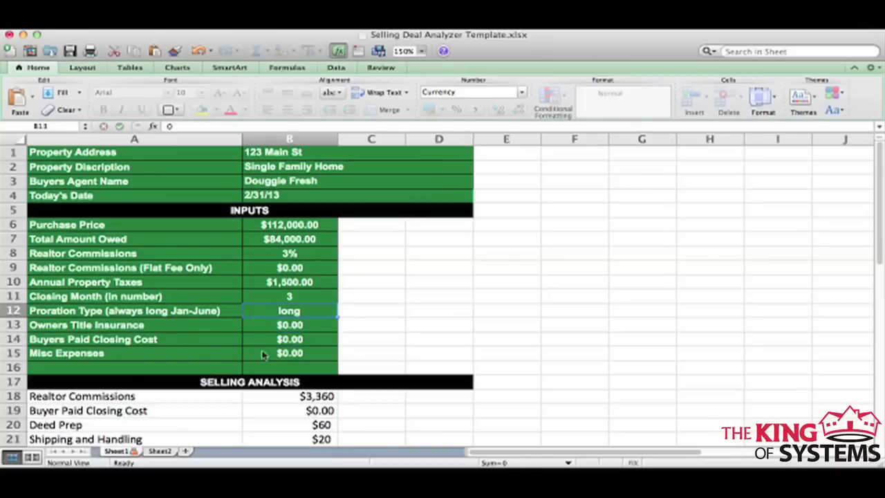
{"action": "key", "text": "Down"}
{"action": "type", "text": "300"}
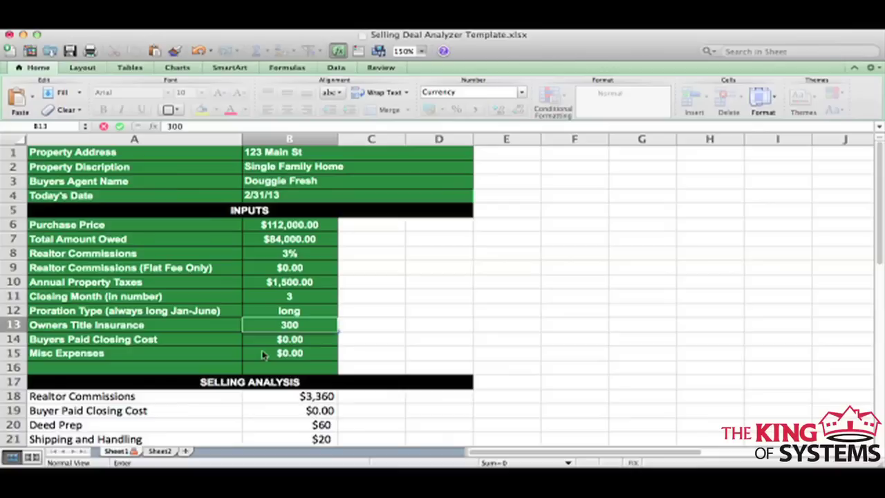
{"action": "key", "text": "Return"}
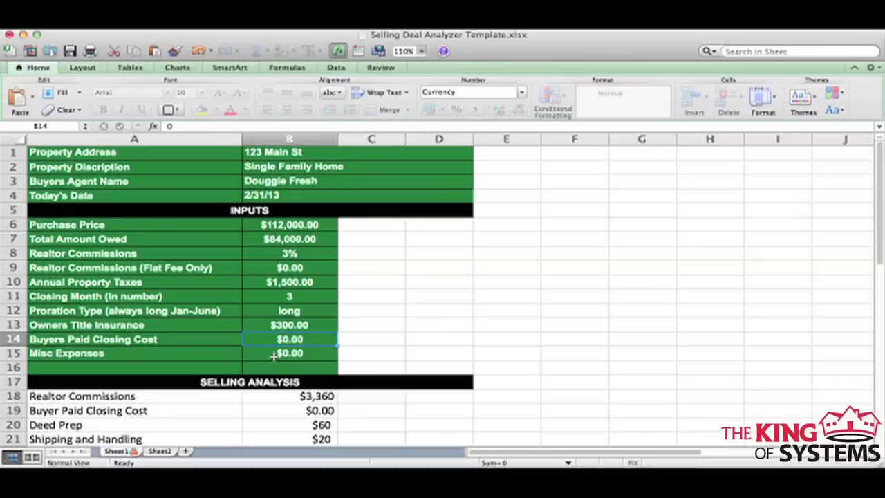
- Set Misc Expenses in B15 to $350.00
{"action": "left_click", "coordinate": [273, 355]}
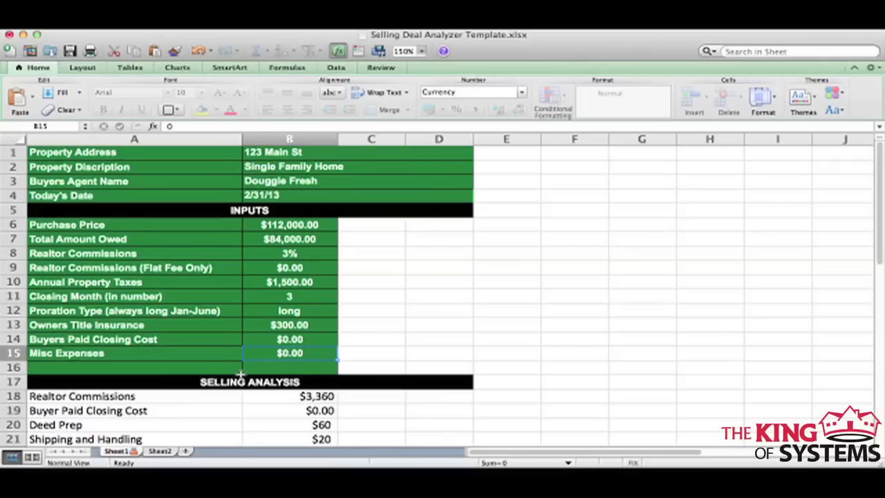
{"action": "type", "text": "35"}
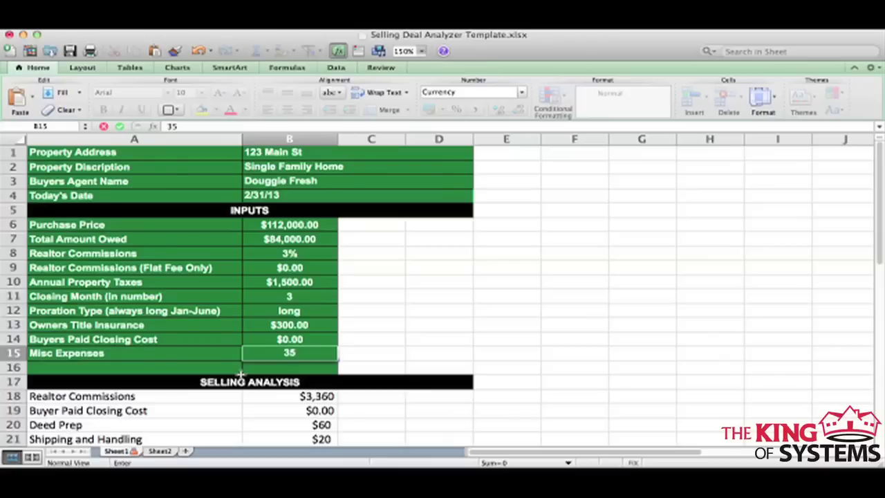
{"action": "type", "text": "0"}
{"action": "key", "text": "Return"}
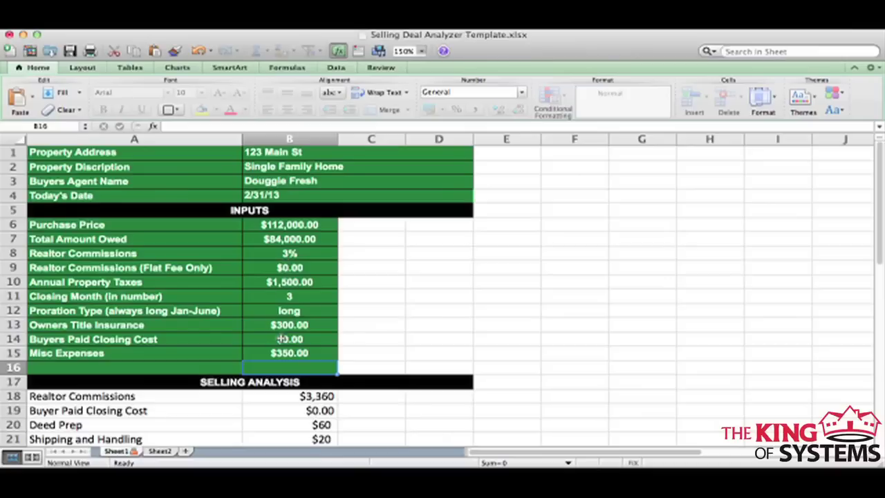
{"action": "scroll", "coordinate": [281, 342], "scroll_direction": "down", "scroll_amount": 1}
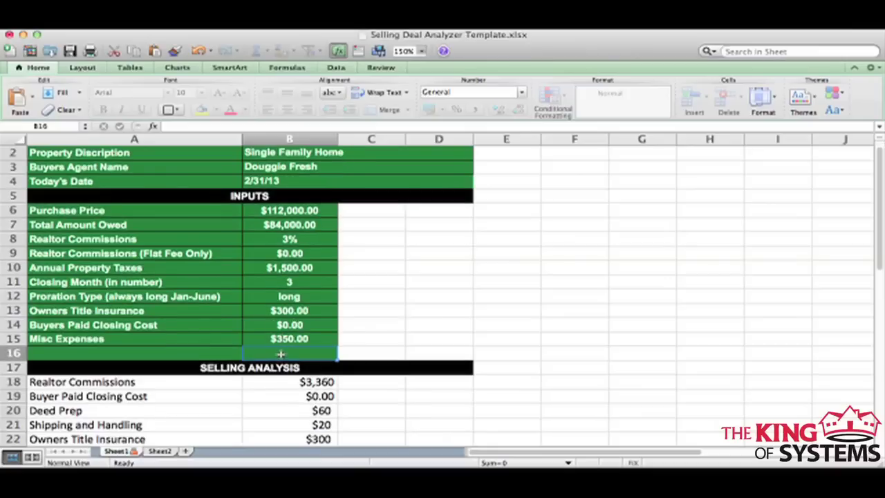
{"action": "scroll", "coordinate": [281, 354], "scroll_direction": "down", "scroll_amount": 6}
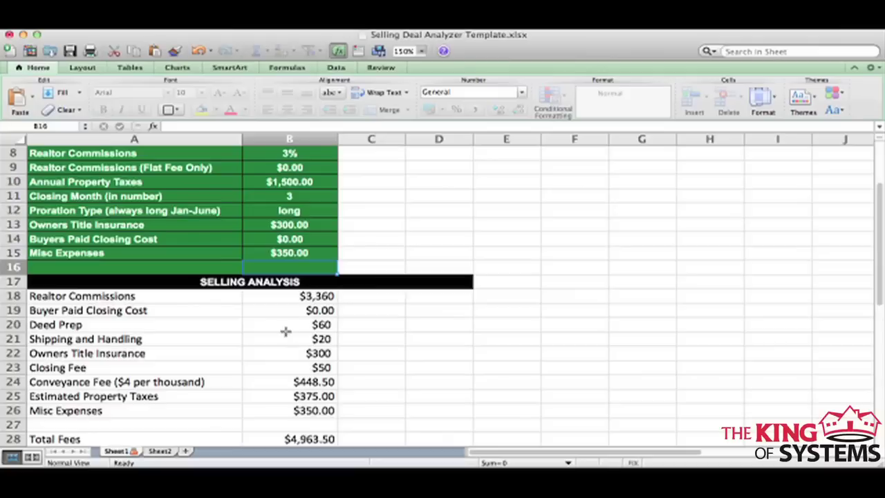
{"action": "scroll", "coordinate": [280, 318], "scroll_direction": "down", "scroll_amount": 2}
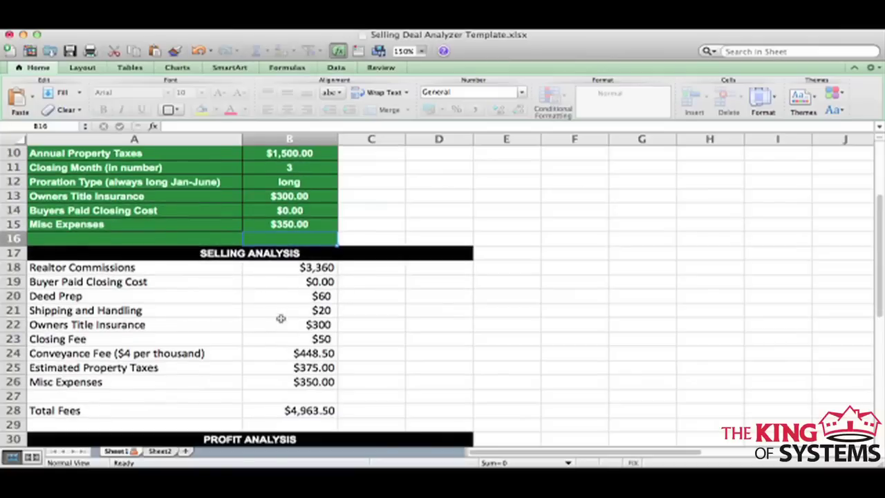
{"action": "scroll", "coordinate": [281, 317], "scroll_direction": "down", "scroll_amount": 1}
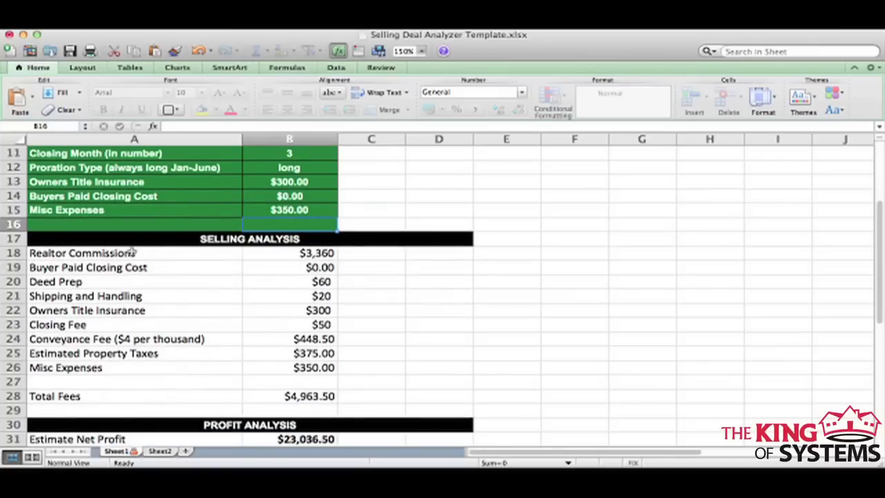
{"action": "scroll", "coordinate": [189, 266], "scroll_direction": "up", "scroll_amount": 8}
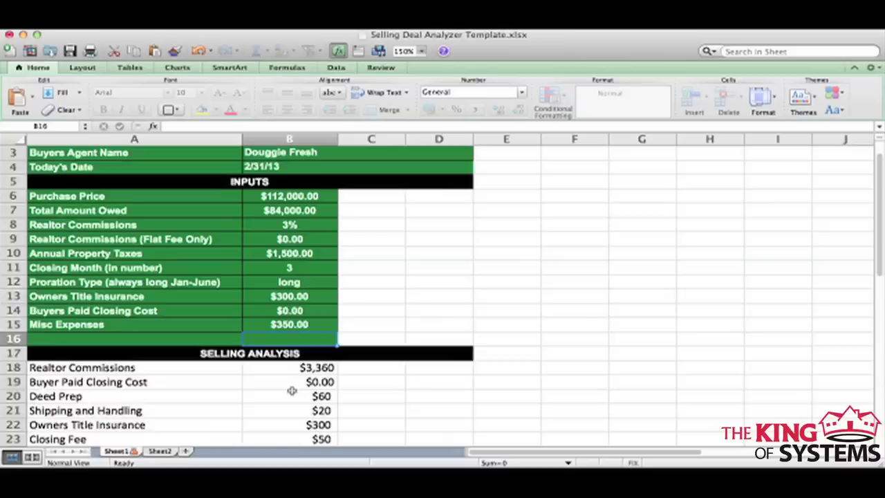
{"action": "scroll", "coordinate": [292, 389], "scroll_direction": "down", "scroll_amount": 7}
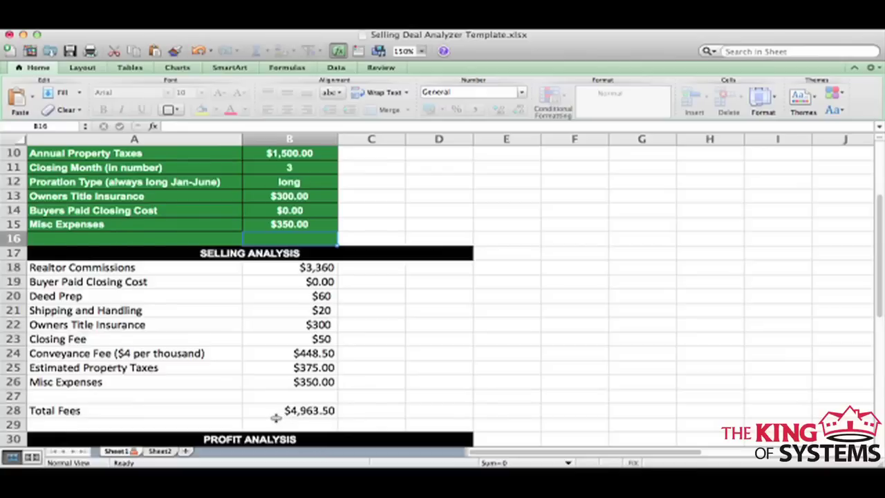
{"action": "scroll", "coordinate": [276, 417], "scroll_direction": "down", "scroll_amount": 5}
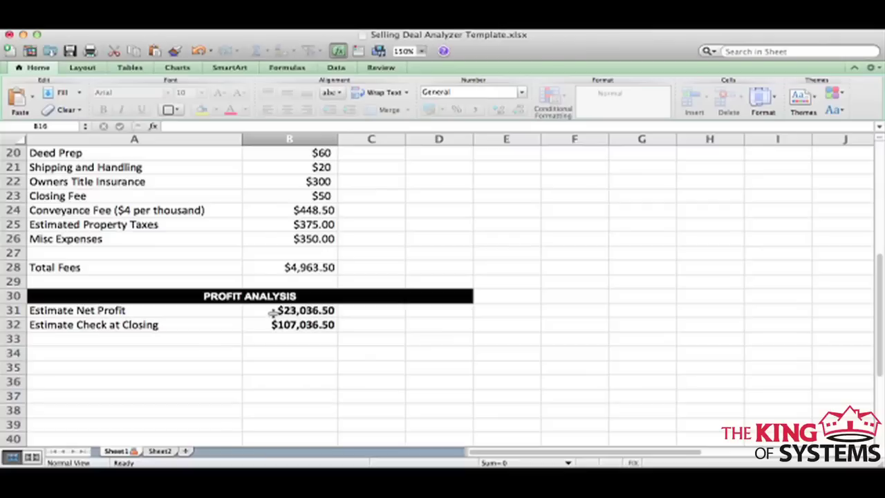
{"action": "scroll", "coordinate": [273, 313], "scroll_direction": "up", "scroll_amount": 10}
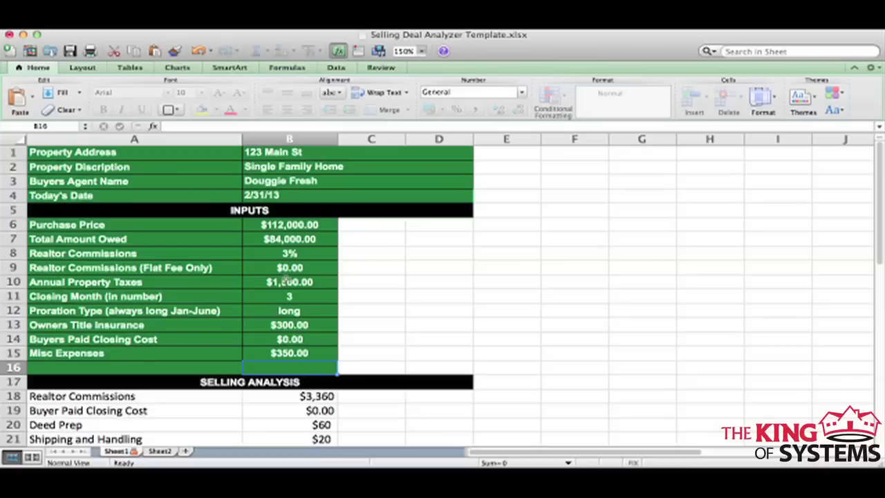
{"action": "left_click", "coordinate": [301, 225]}
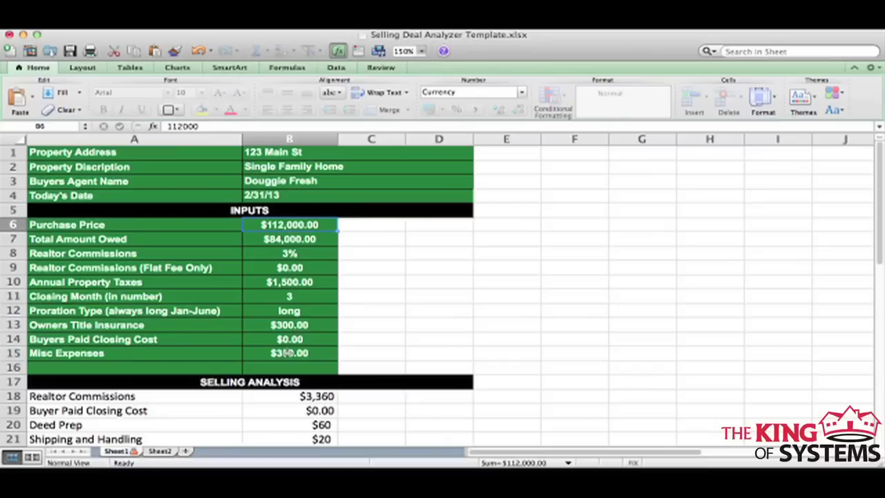
{"action": "scroll", "coordinate": [289, 353], "scroll_direction": "down", "scroll_amount": 6}
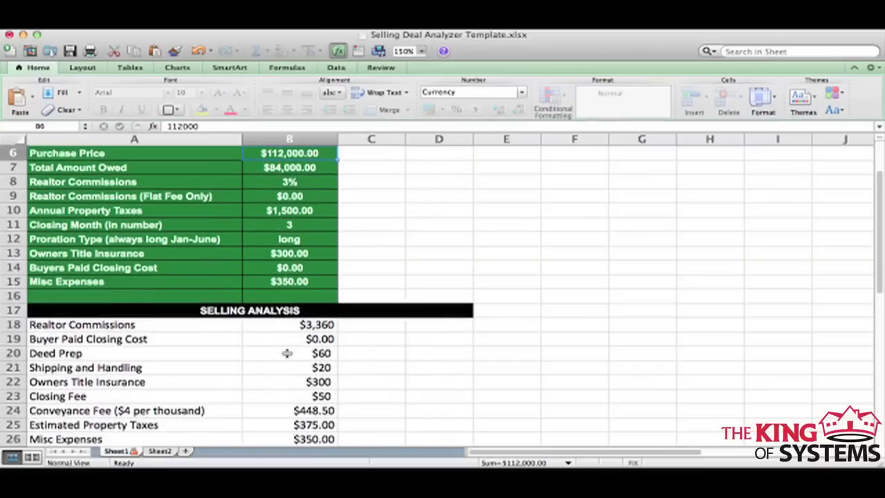
{"action": "scroll", "coordinate": [287, 353], "scroll_direction": "down", "scroll_amount": 1}
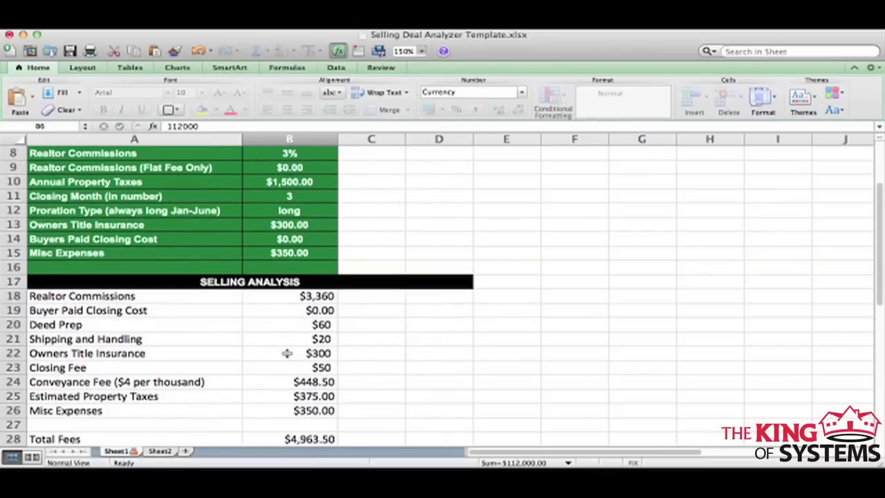
{"action": "scroll", "coordinate": [287, 354], "scroll_direction": "down", "scroll_amount": 5}
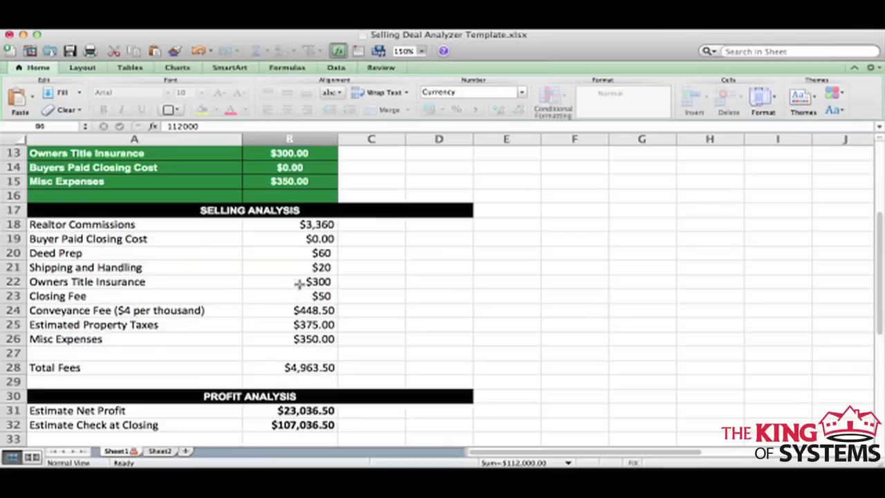
{"action": "scroll", "coordinate": [298, 272], "scroll_direction": "up", "scroll_amount": 4}
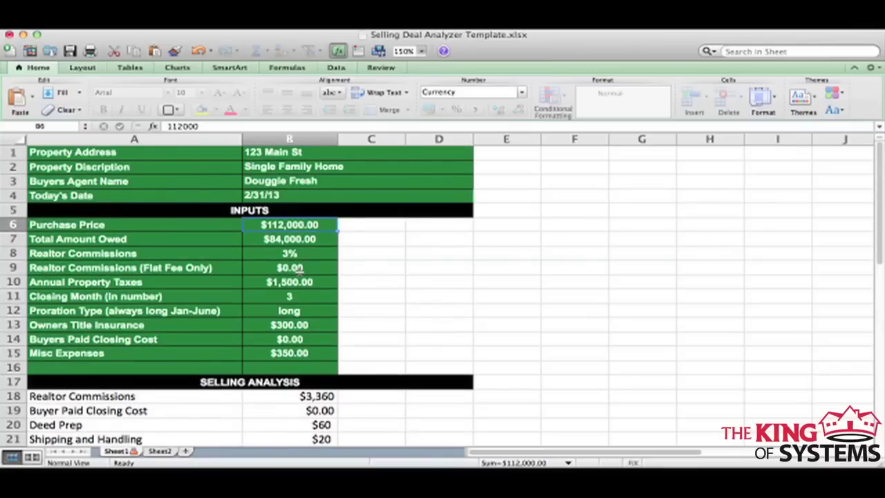
{"action": "scroll", "coordinate": [298, 272], "scroll_direction": "down", "scroll_amount": 1}
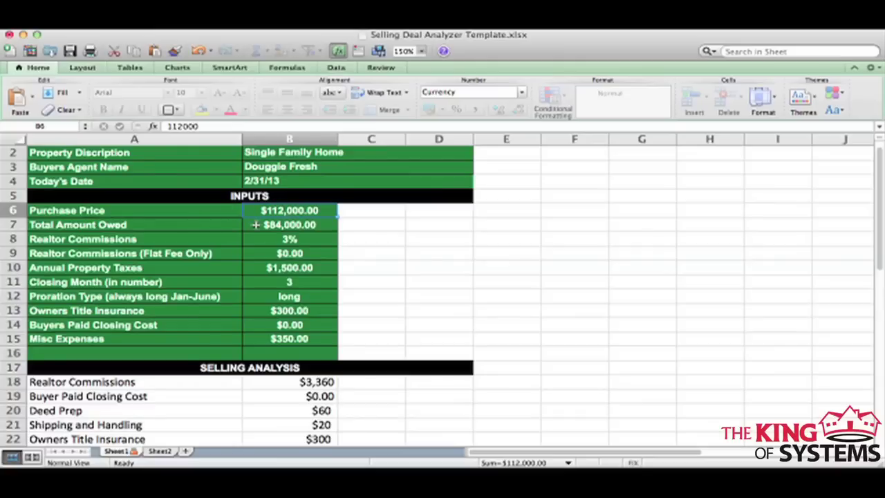
{"action": "scroll", "coordinate": [256, 224], "scroll_direction": "down", "scroll_amount": 11}
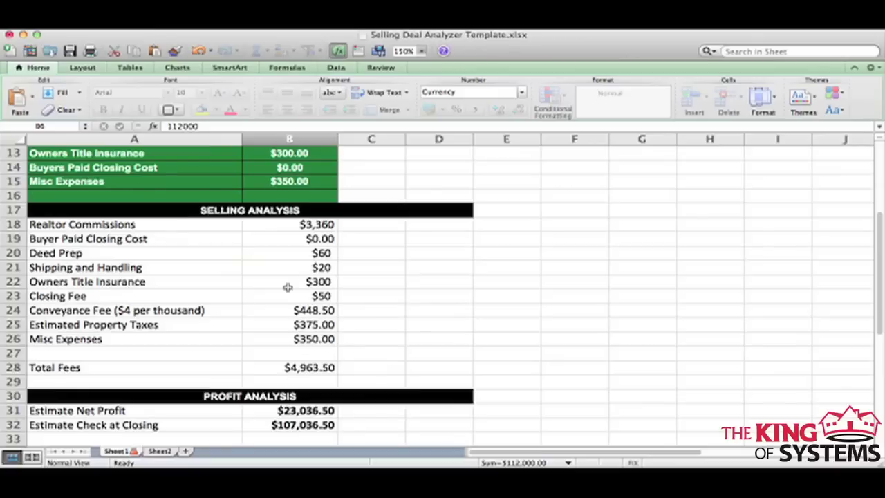
{"action": "scroll", "coordinate": [282, 286], "scroll_direction": "up", "scroll_amount": 1}
{"action": "scroll", "coordinate": [282, 285], "scroll_direction": "up", "scroll_amount": 8}
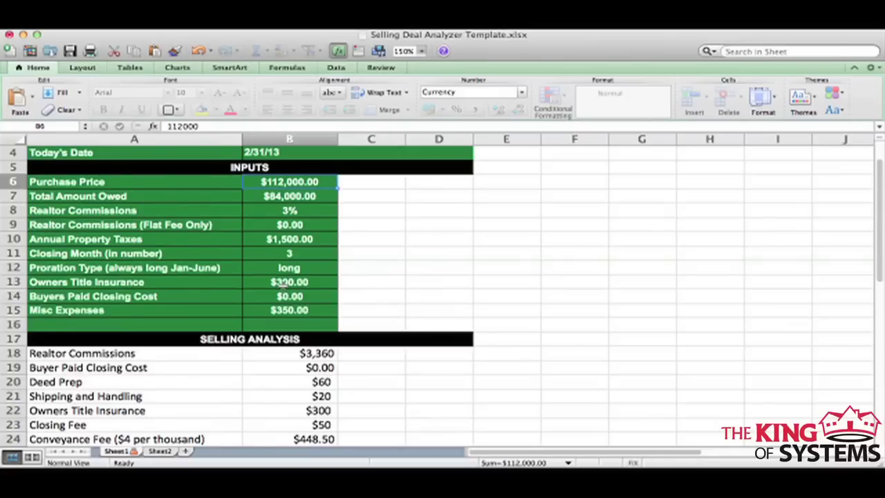
{"action": "scroll", "coordinate": [282, 282], "scroll_direction": "up", "scroll_amount": 3}
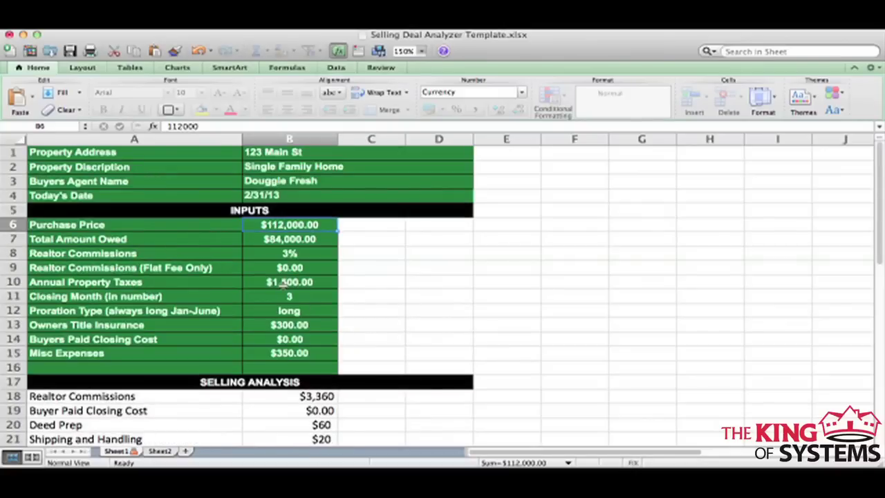